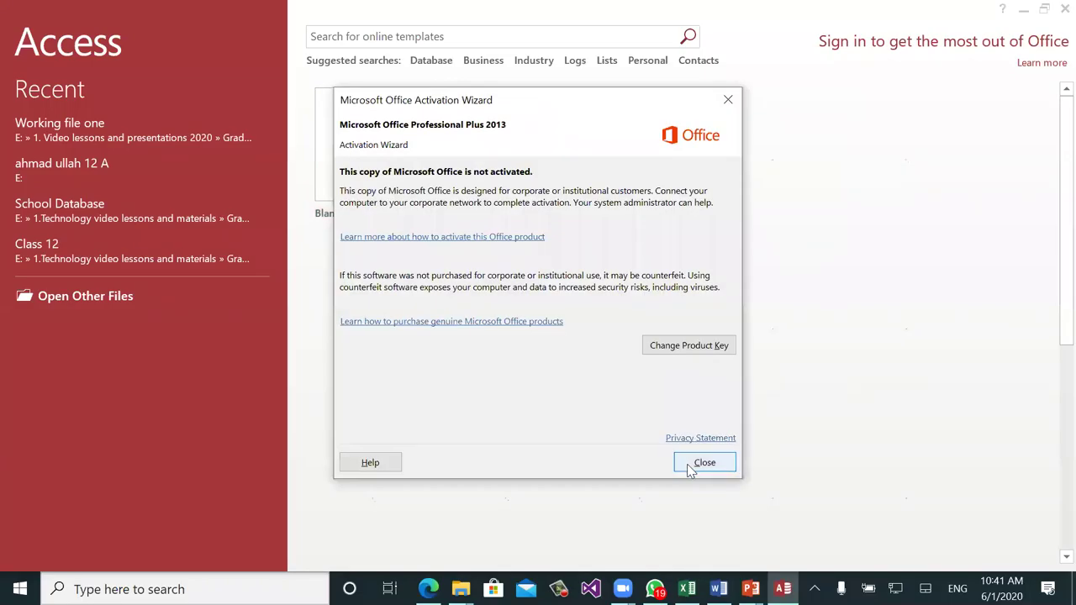
Step: Dismiss the activation wizard, start a blank desktop database and choose the folder 1. Video lessons and presentations 2020\4. Grade 10 as its location
left_click(702, 463)
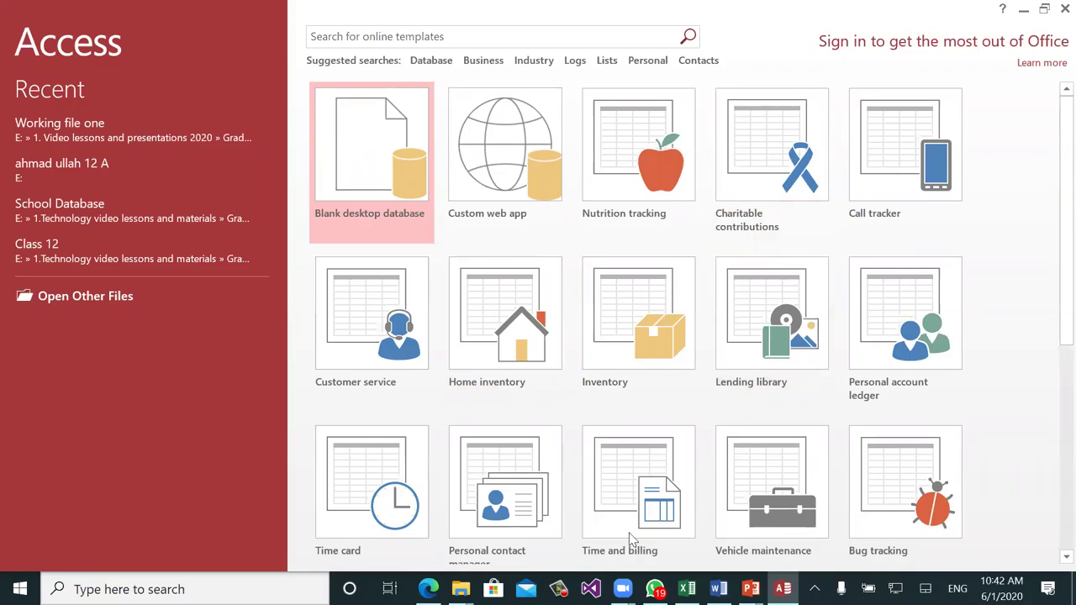
left_click(361, 160)
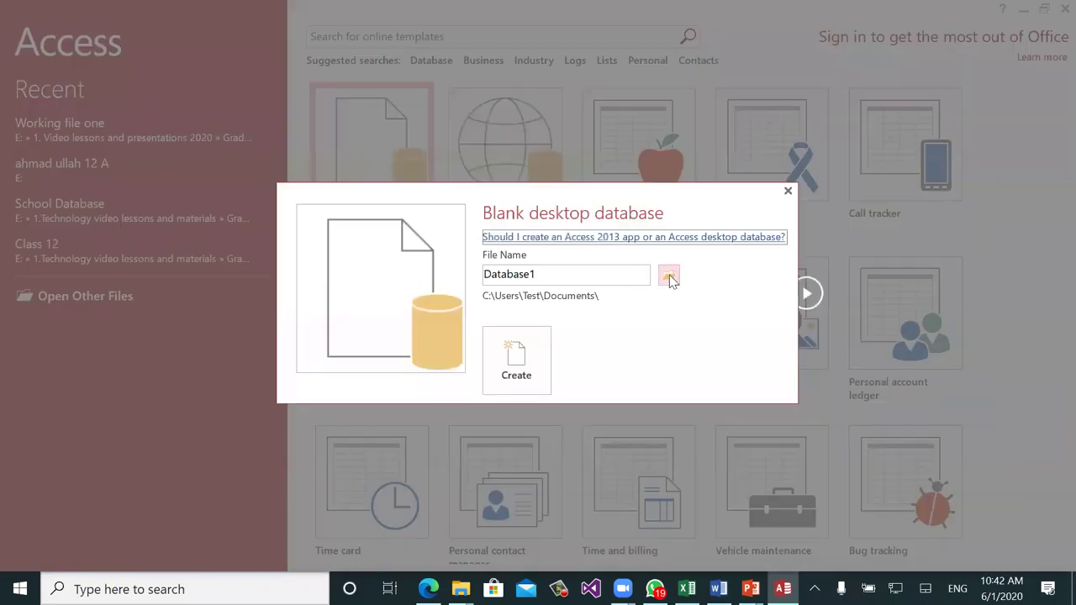
left_click(672, 280)
left_click(671, 277)
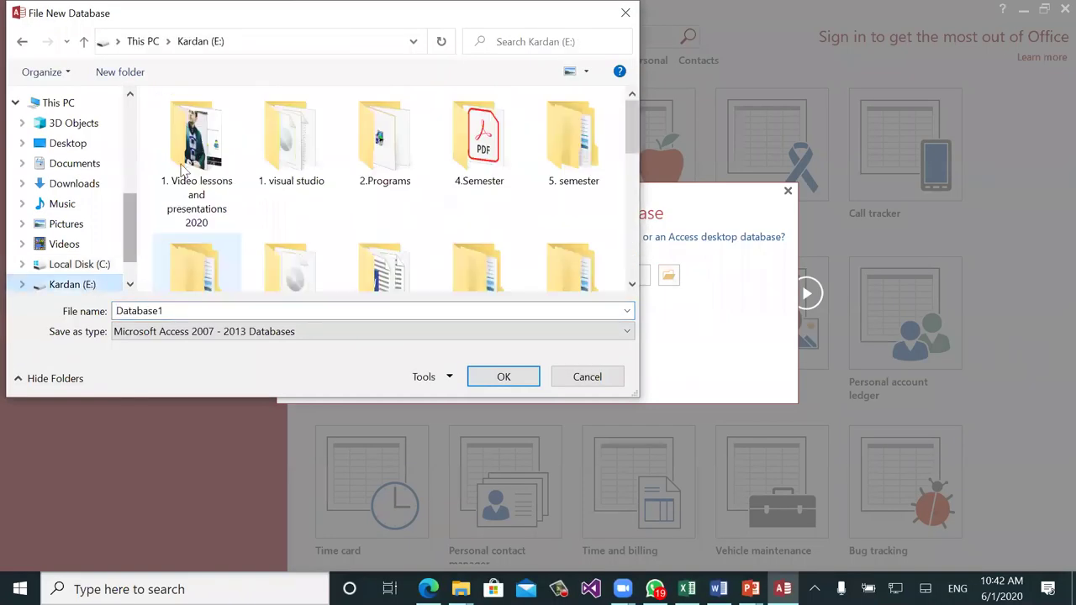
left_click(187, 151)
double_click(186, 151)
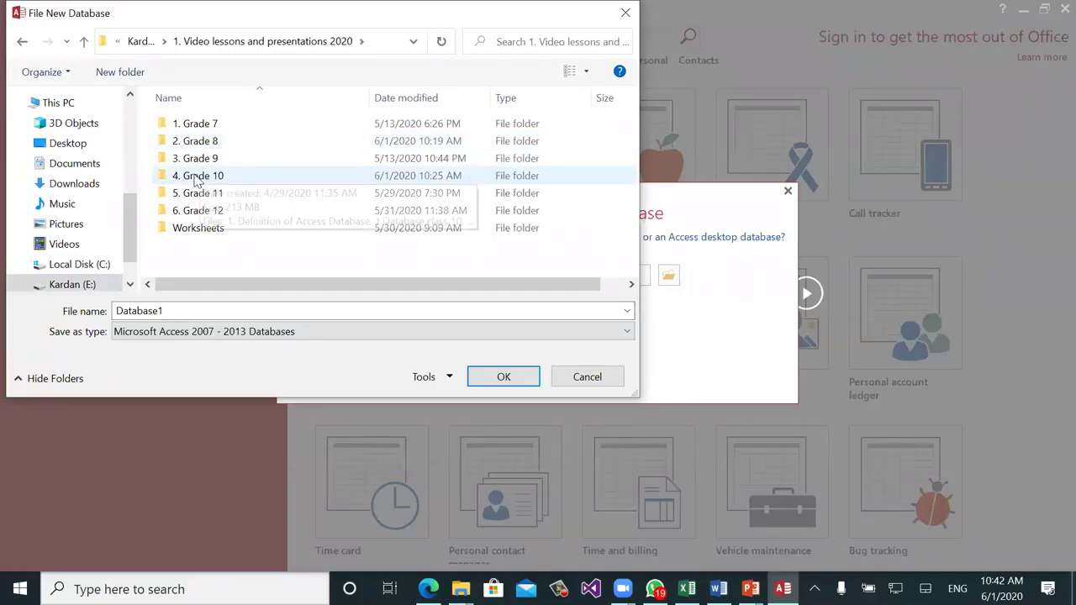
double_click(196, 178)
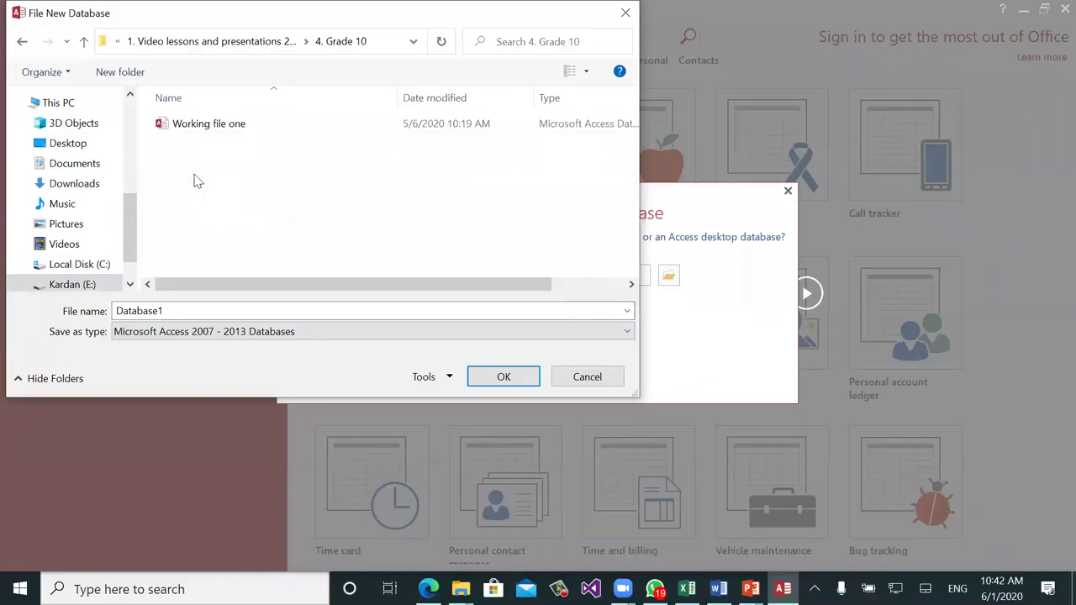
Step: Name the new database file Test database and create it
double_click(175, 310)
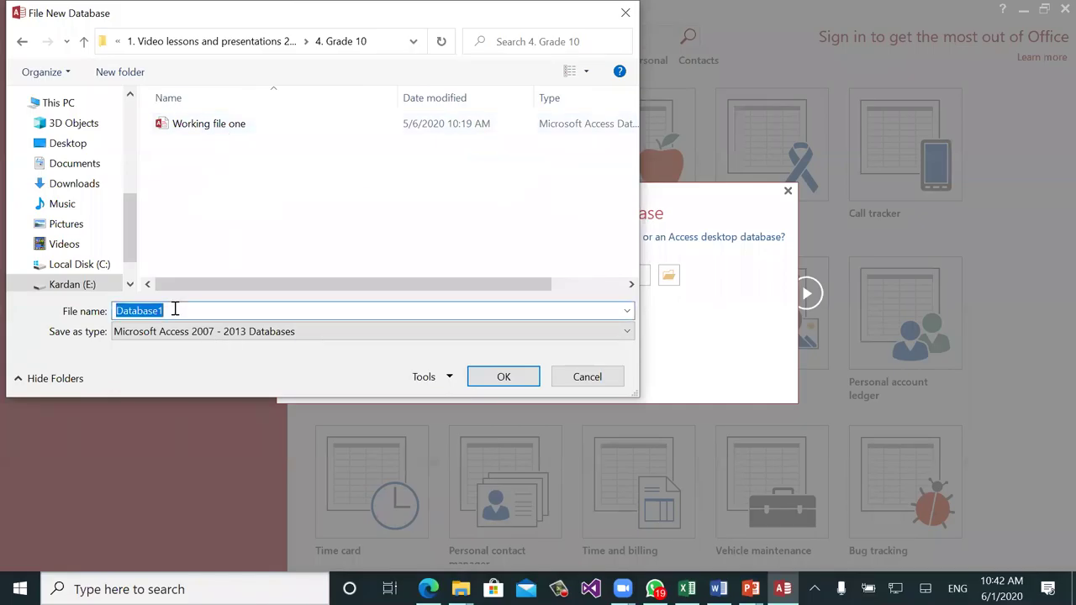
type("Test data")
key("BackSpace")
key("BackSpace")
type("atabase")
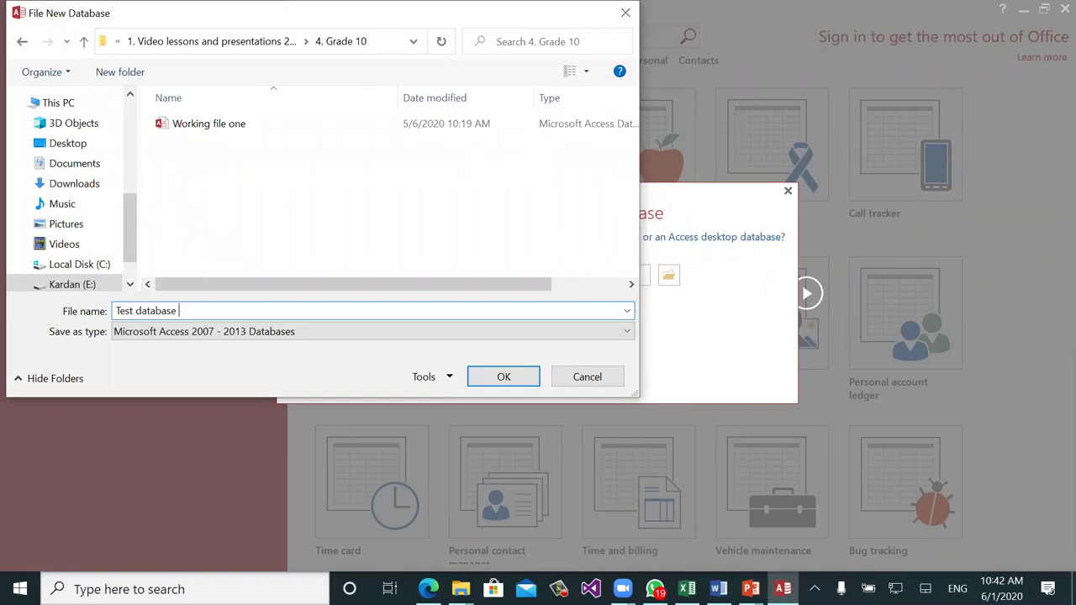
left_click(518, 377)
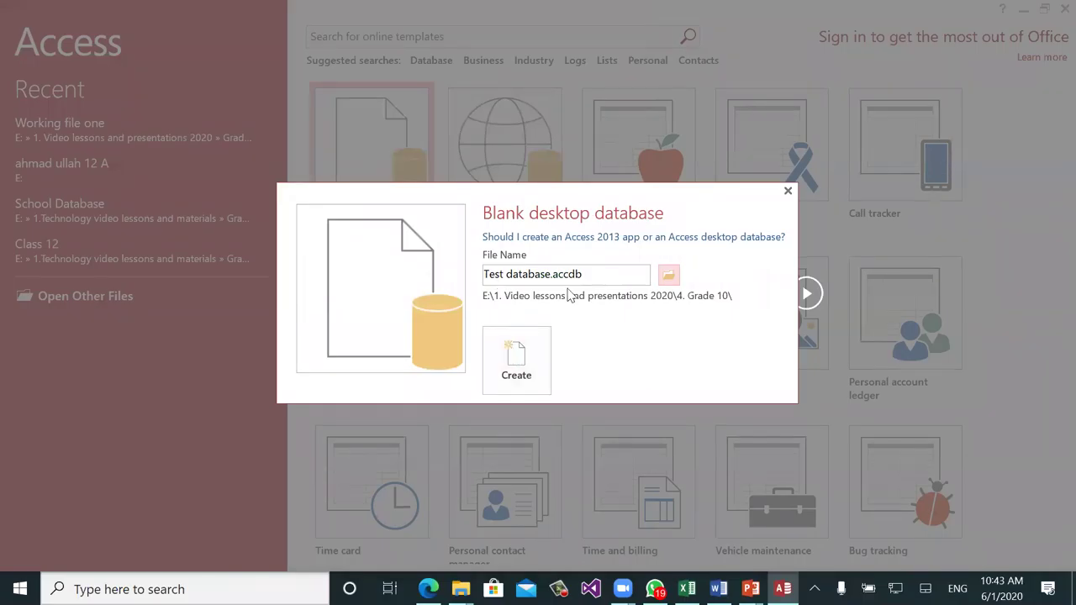
left_click(516, 359)
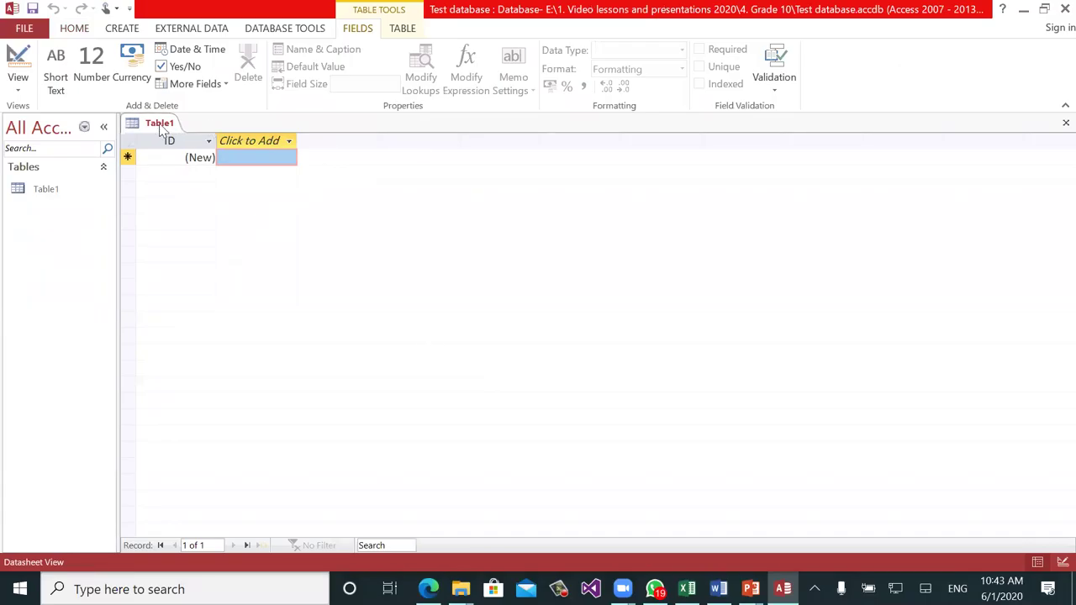
Step: Close the default table and create a new table in Design view
key("ctrl+w")
left_click(122, 30)
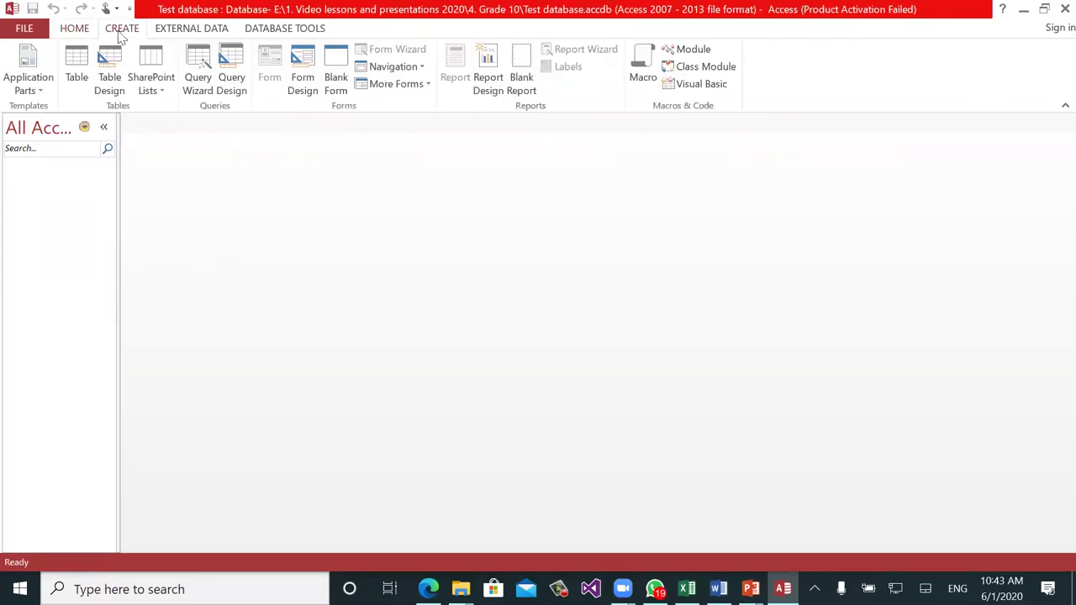
left_click(113, 88)
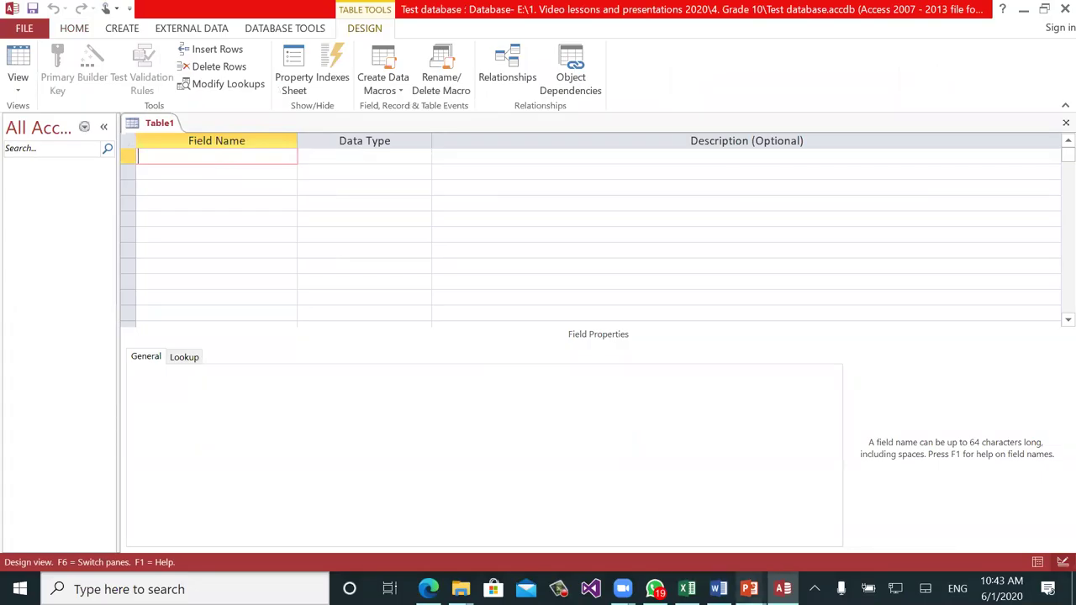
Step: Switch to PowerPoint and close the presentation 1.Database class 10 without saving its changes
mouse_move(749, 589)
left_click(757, 523)
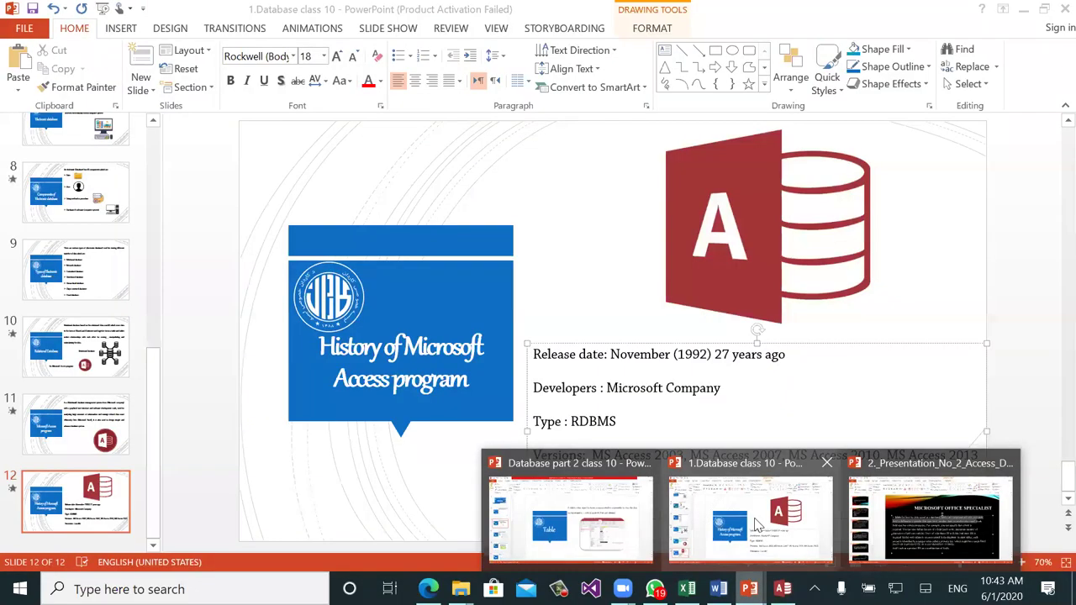
left_click(827, 464)
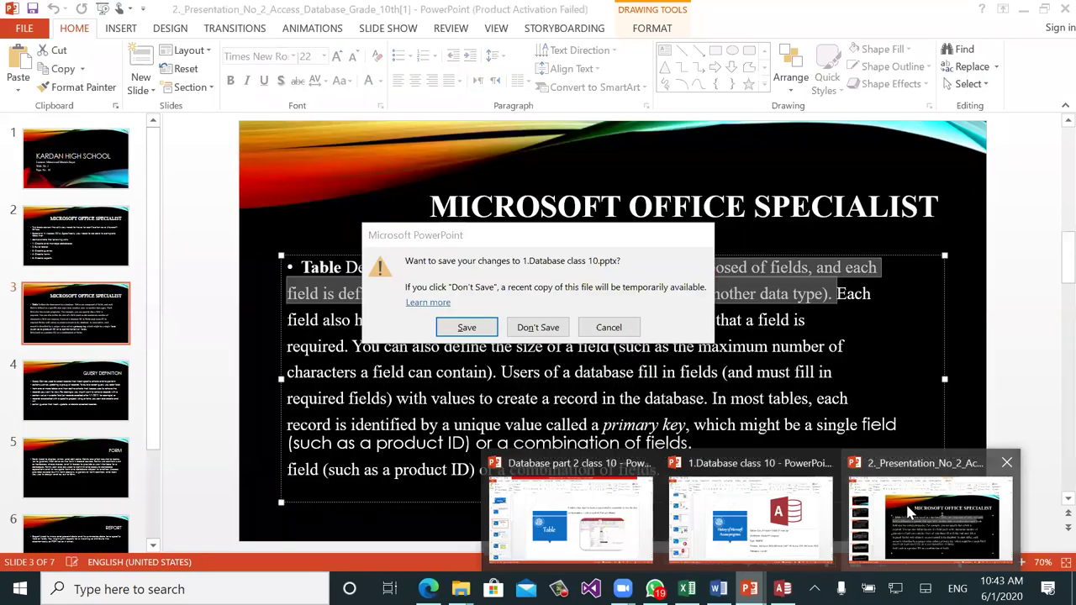
left_click(511, 327)
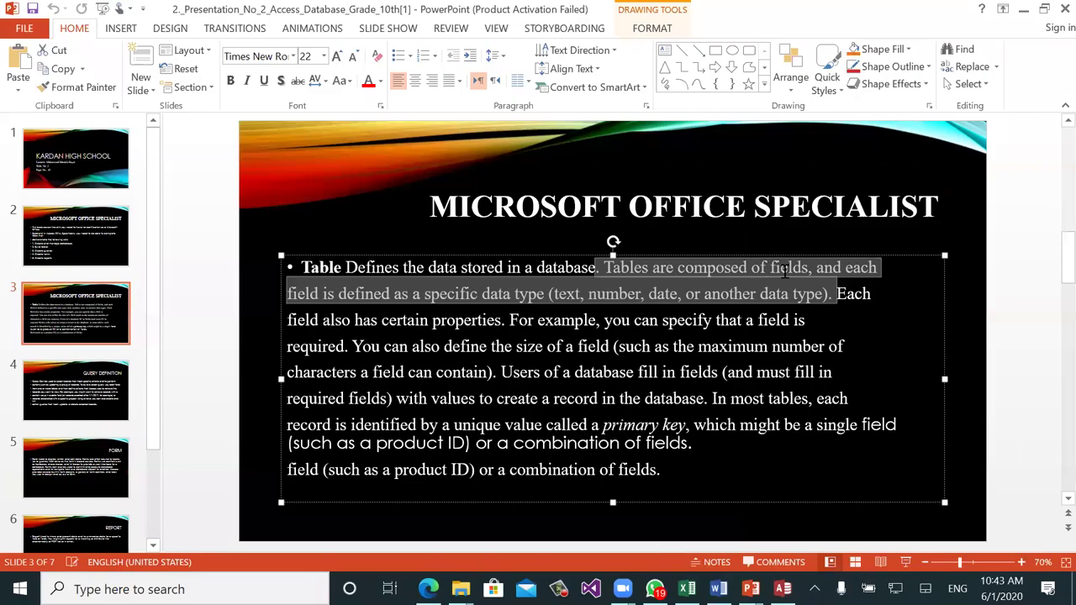
left_click(512, 346)
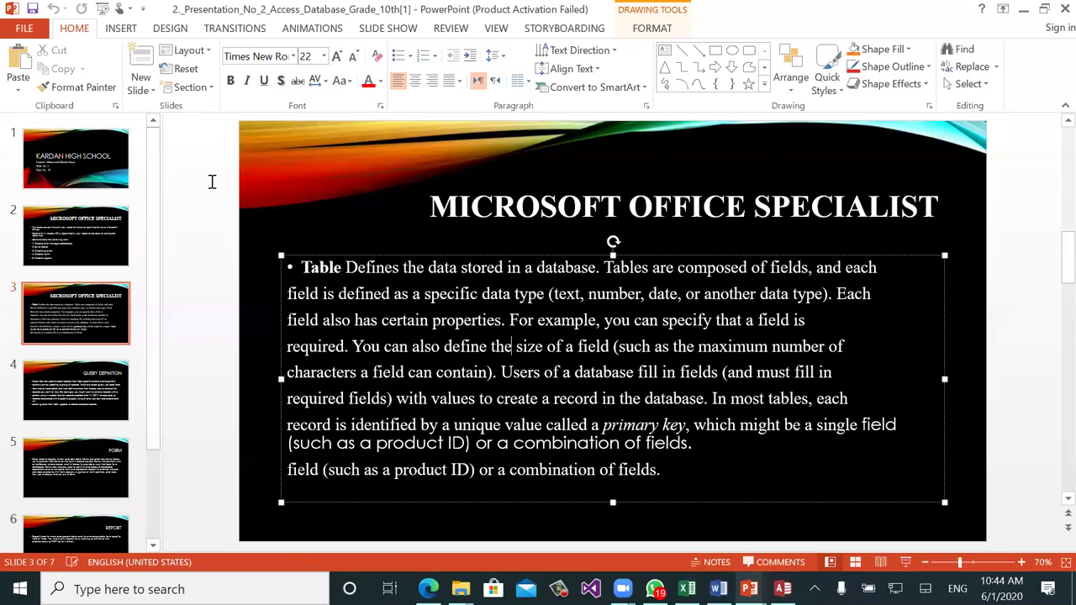
Step: Switch back to Access and add a field named ID with the AutoNumber data type to the table design
key("alt+Tab")
type("ID")
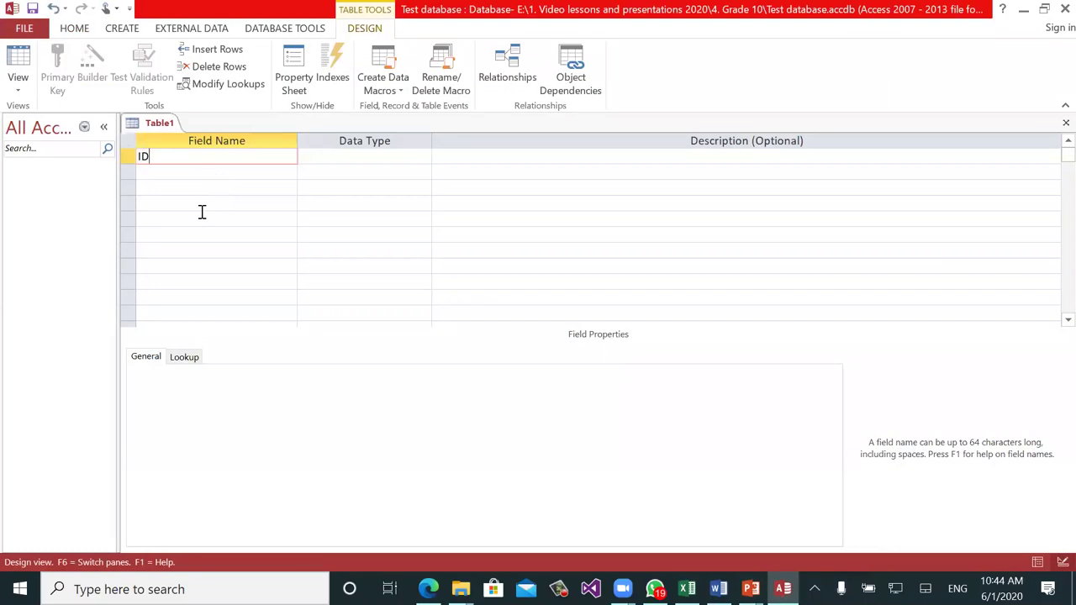
key("Tab")
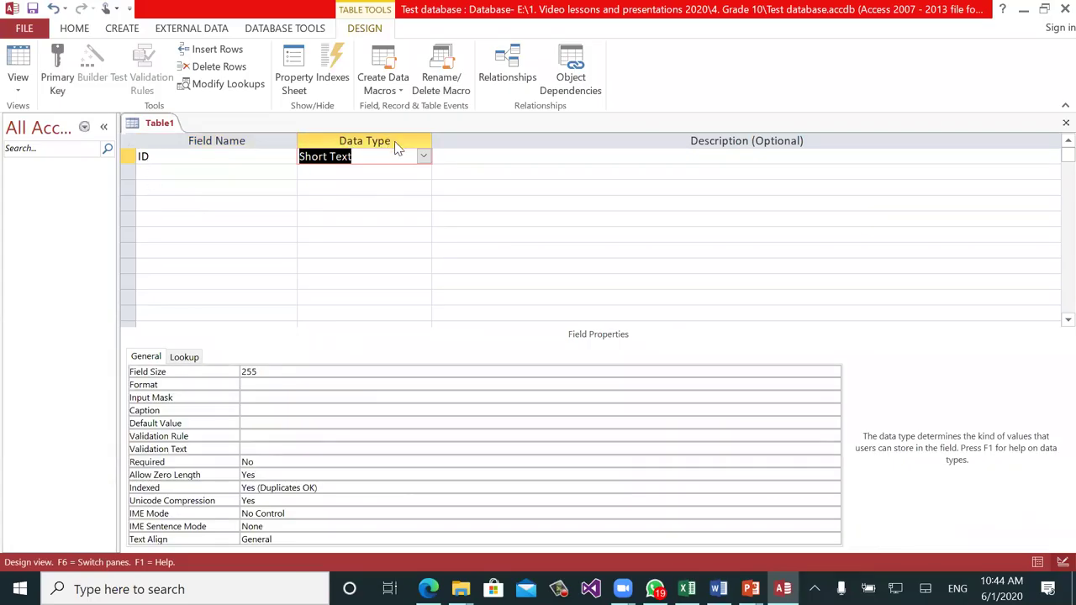
left_click(424, 157)
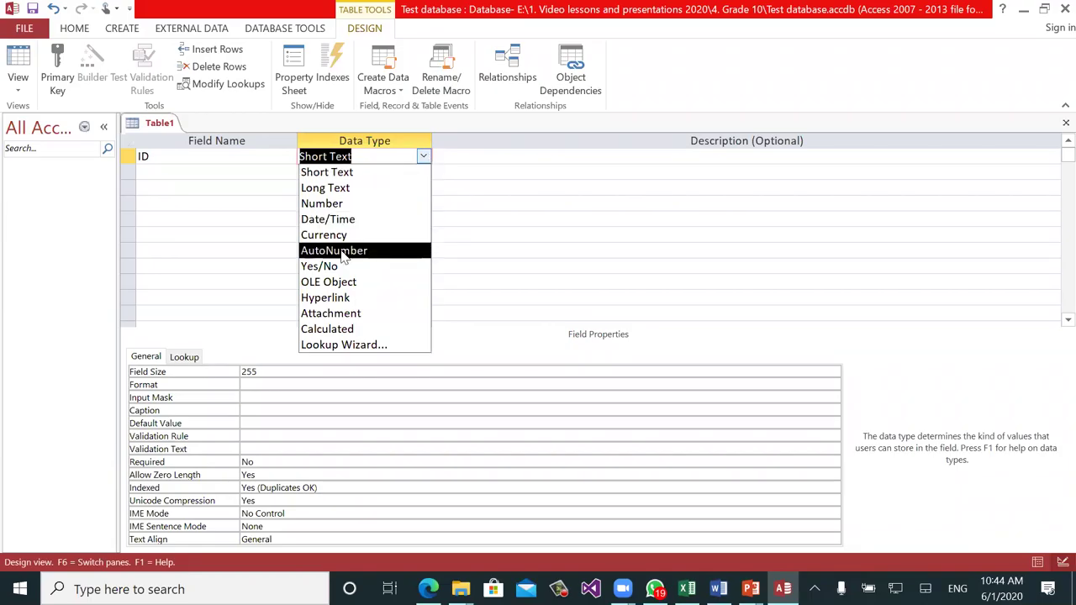
left_click(336, 251)
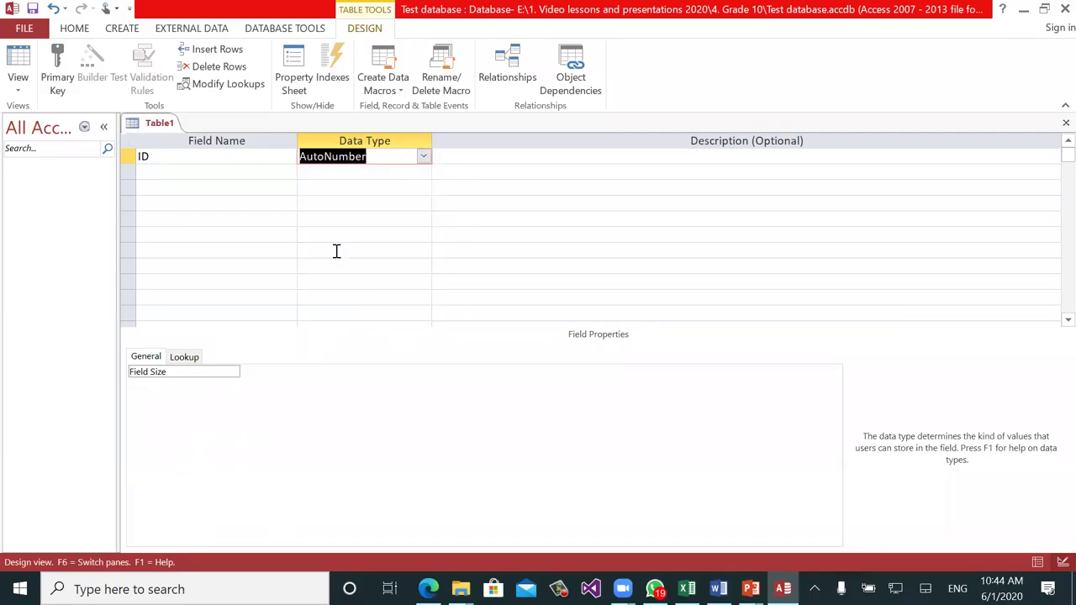
Step: Add a second field called Name with the Short Text data type, accepting the reserved word
left_click(171, 170)
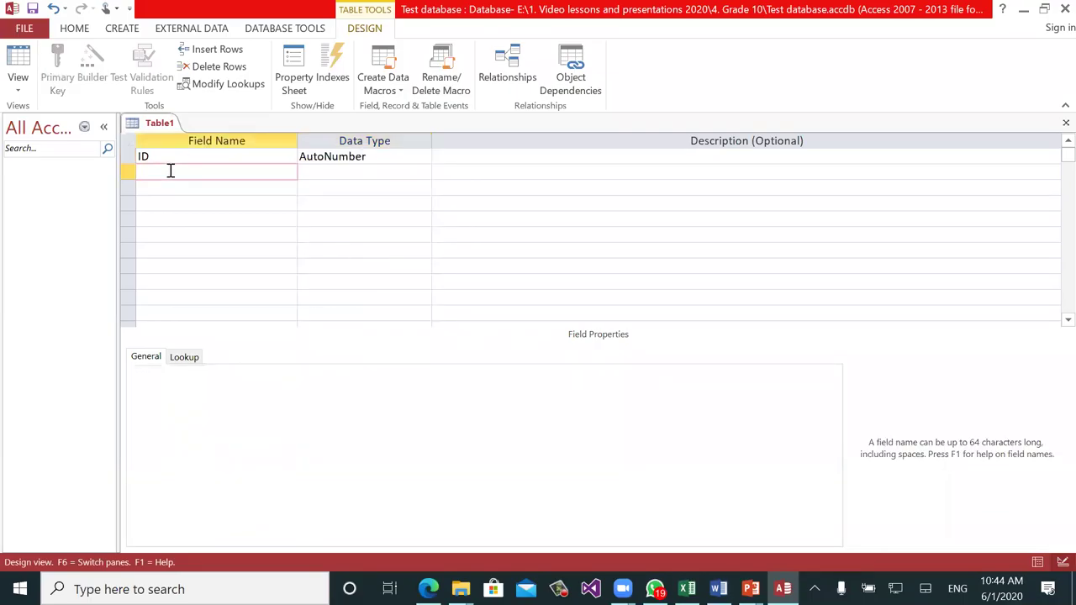
type("Name")
key("Tab")
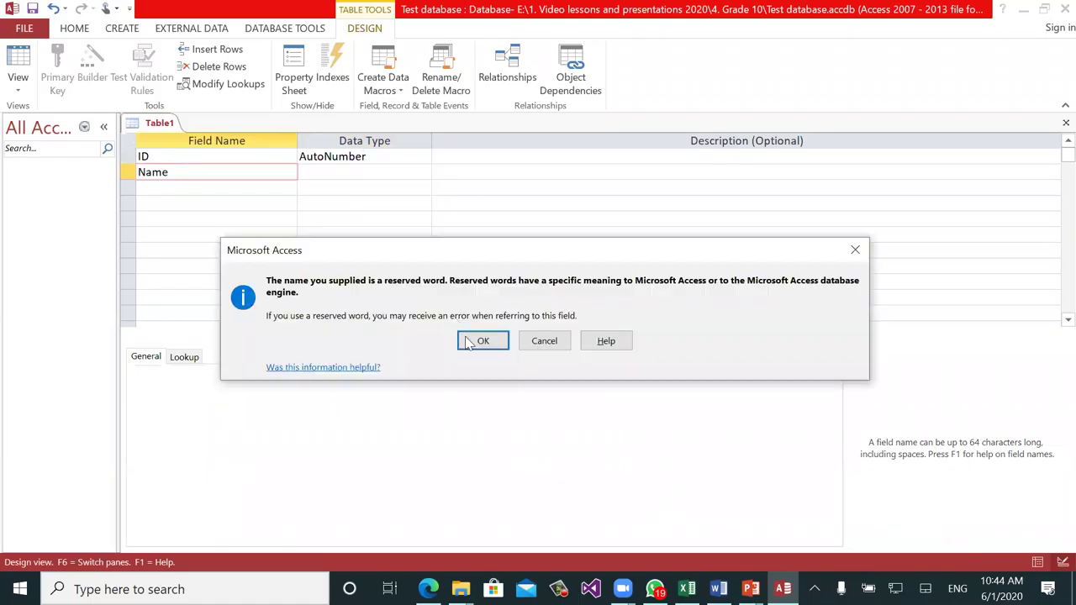
key("Return")
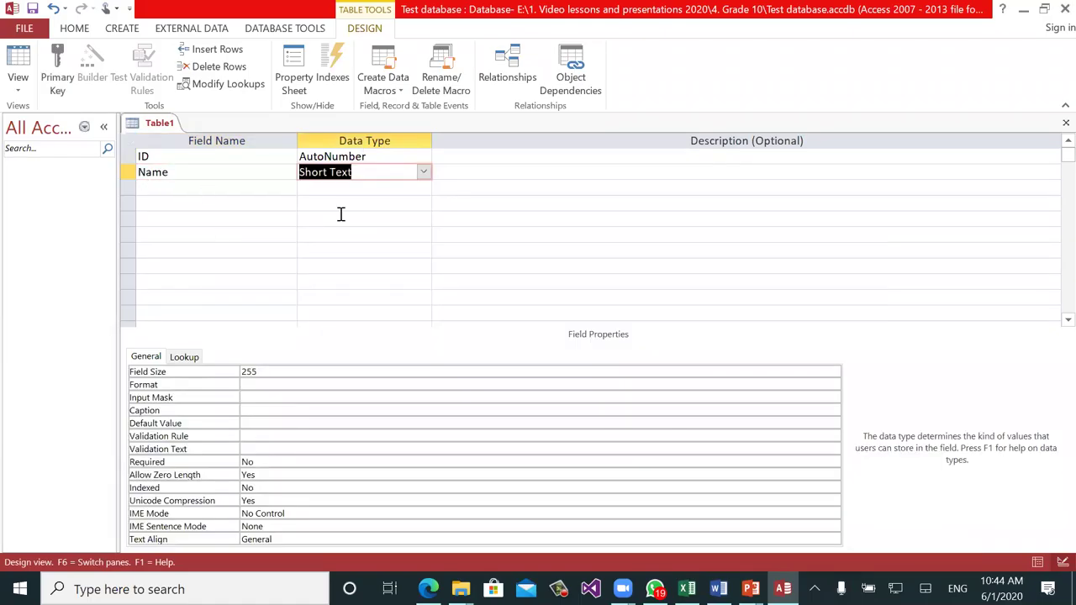
Step: Add a third field called Phone No with the Number data type
left_click(179, 186)
type("Phone No")
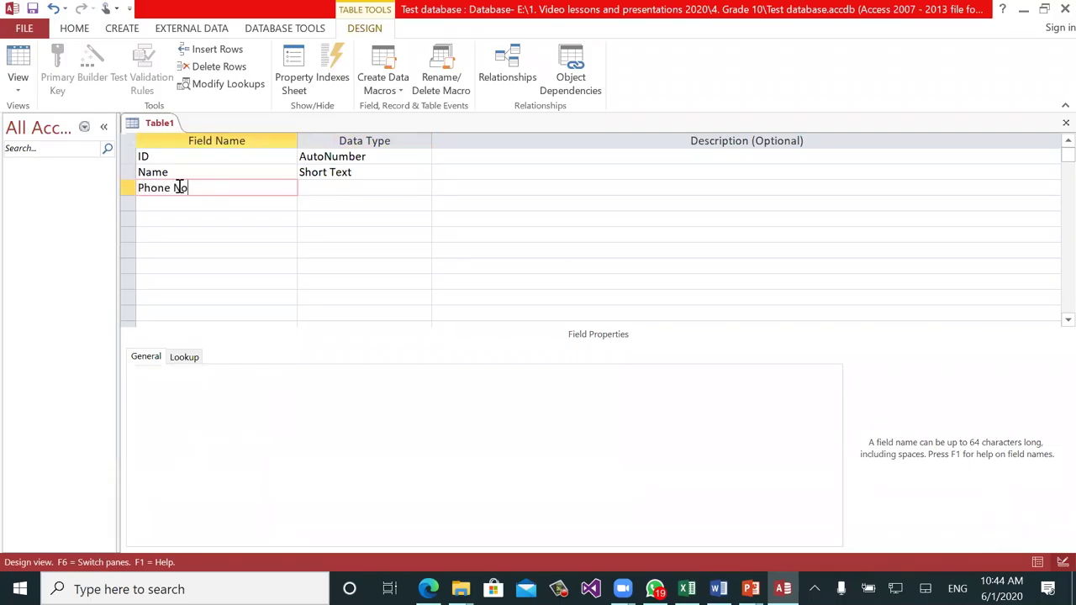
key("Tab")
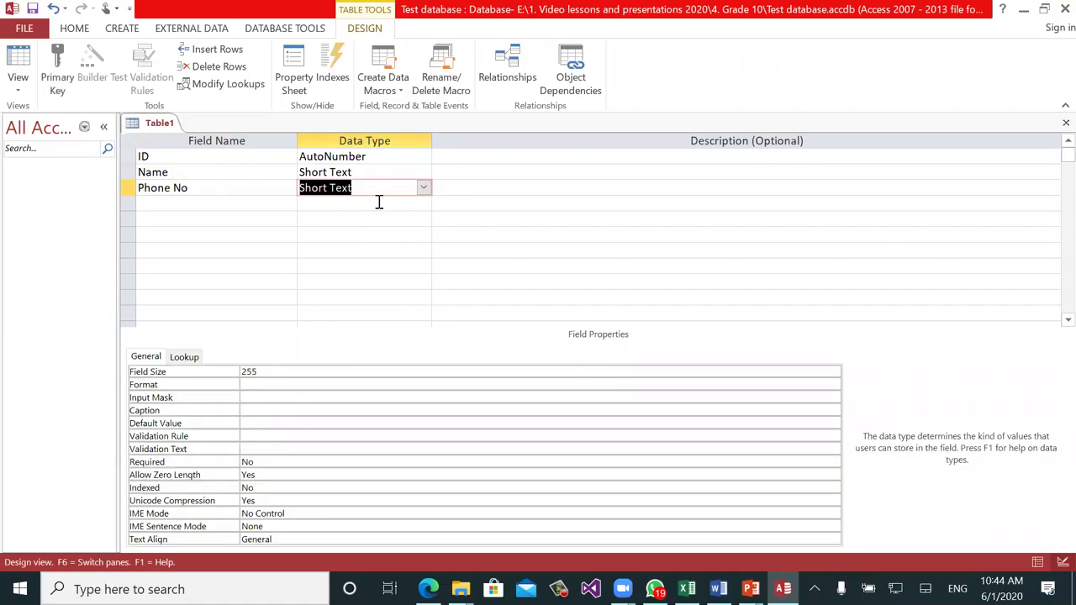
left_click(424, 188)
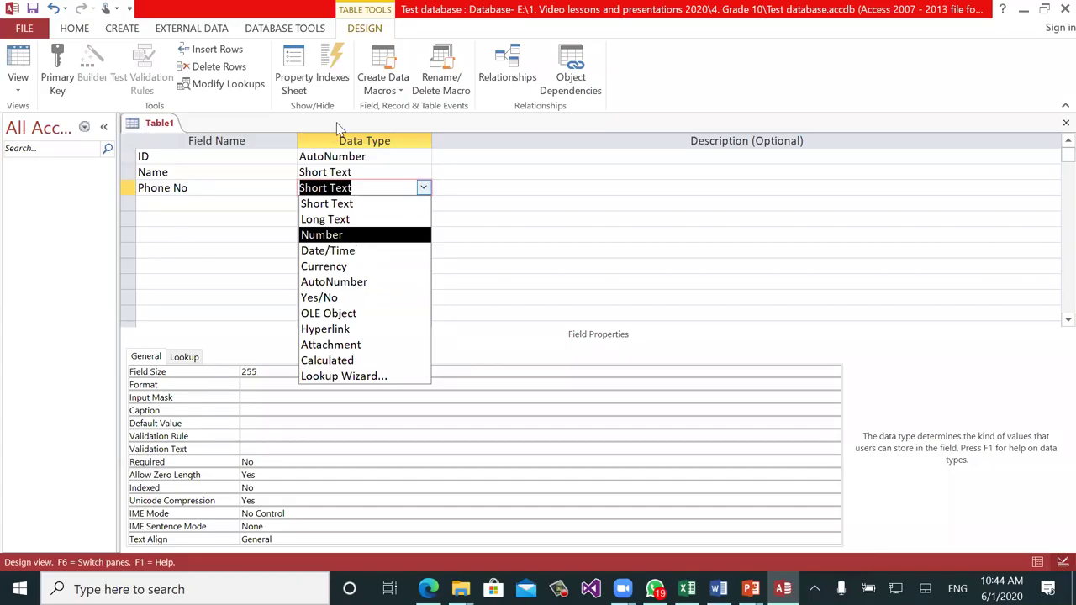
left_click(362, 234)
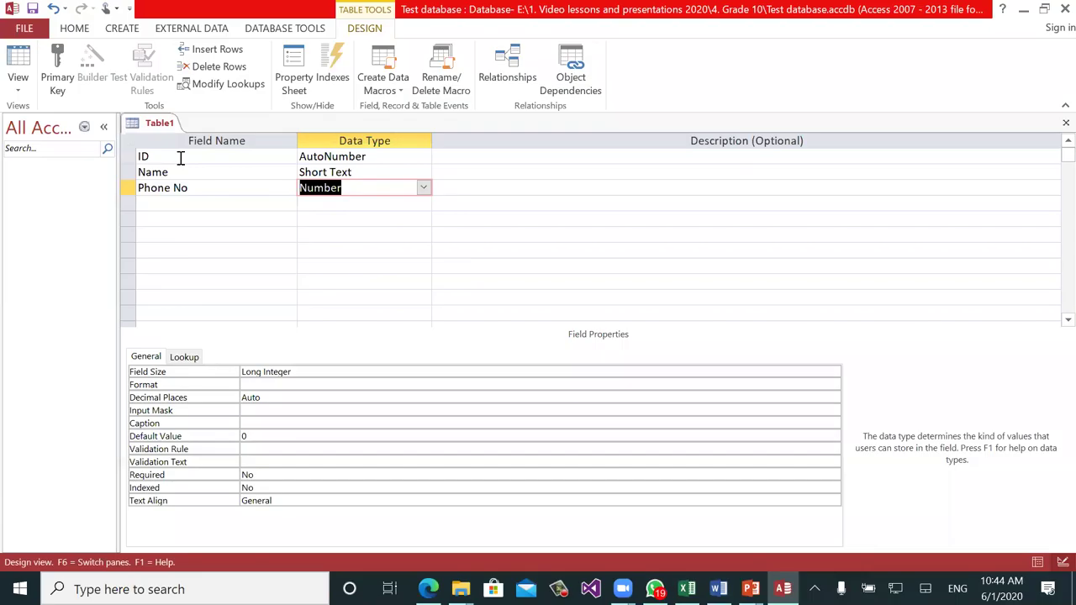
Step: Switch the table to Datasheet View, saving it as Class 10 C without creating a primary key
left_click(19, 84)
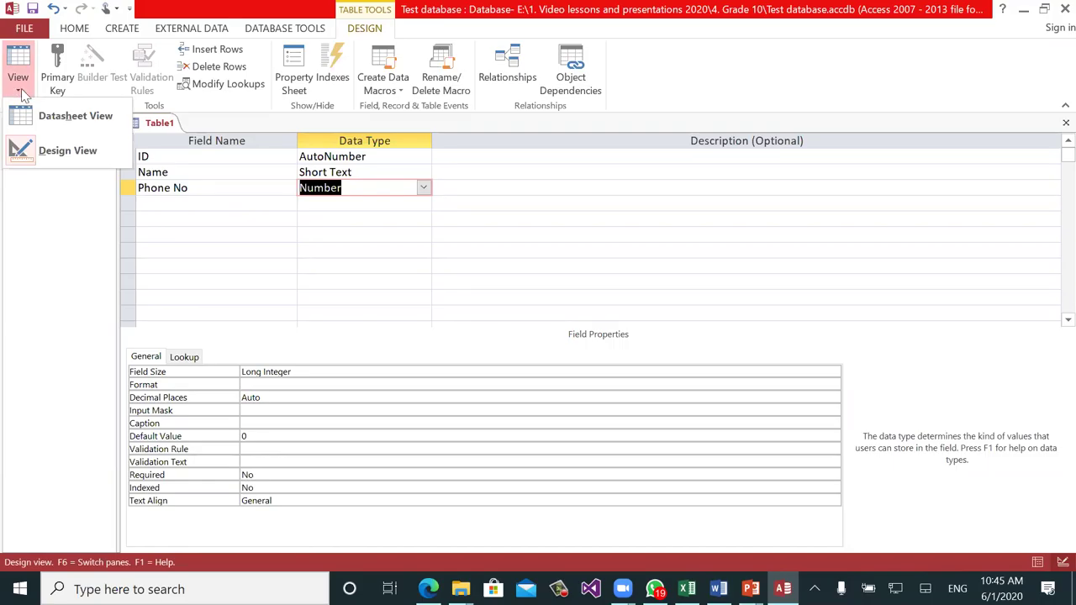
left_click(81, 119)
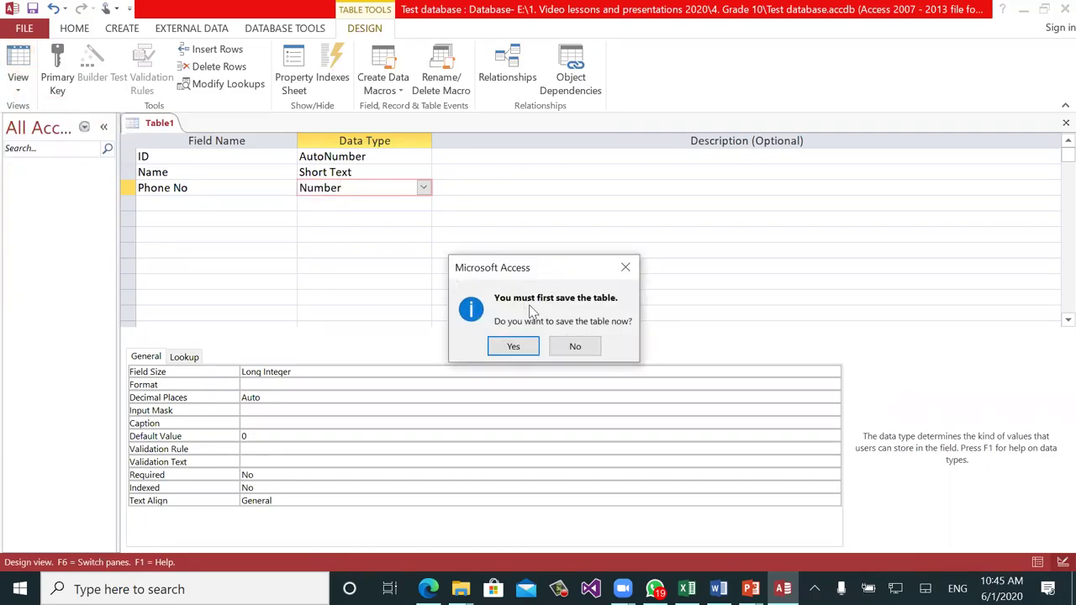
left_click(513, 346)
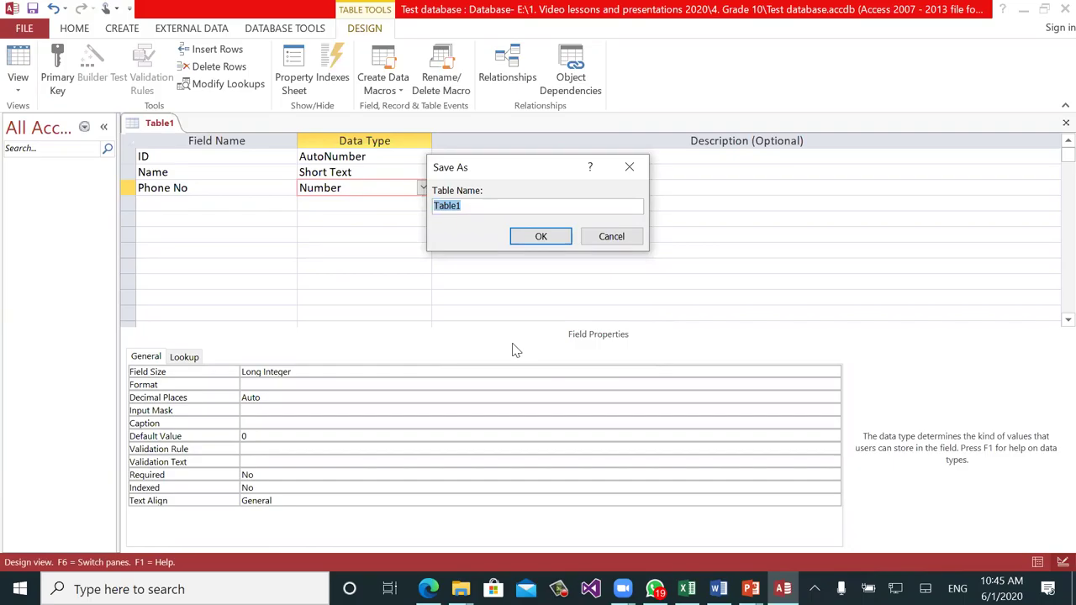
type("Class 10 C")
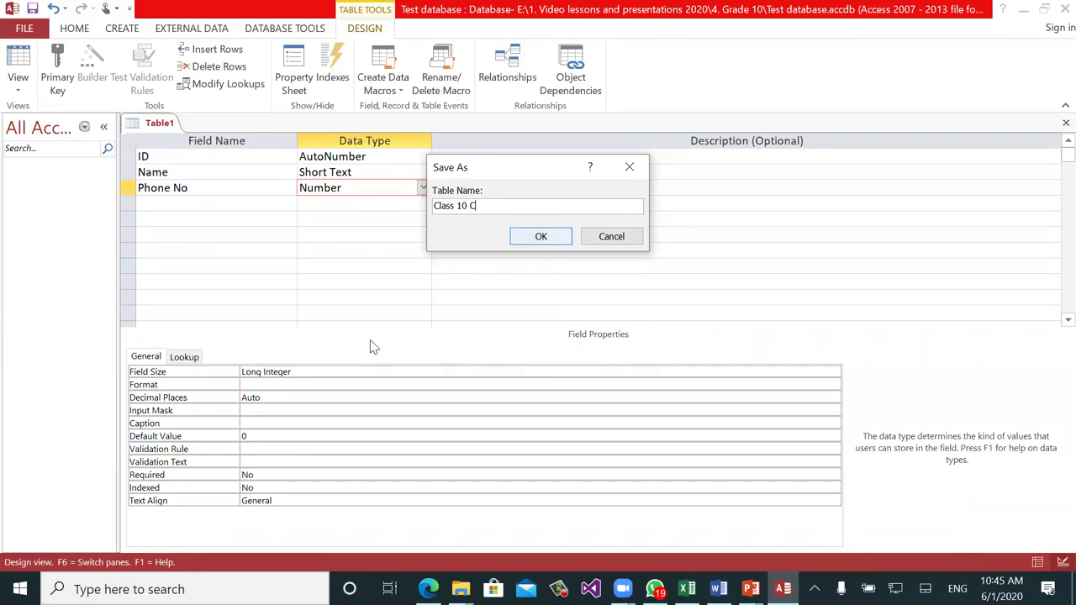
key("Return")
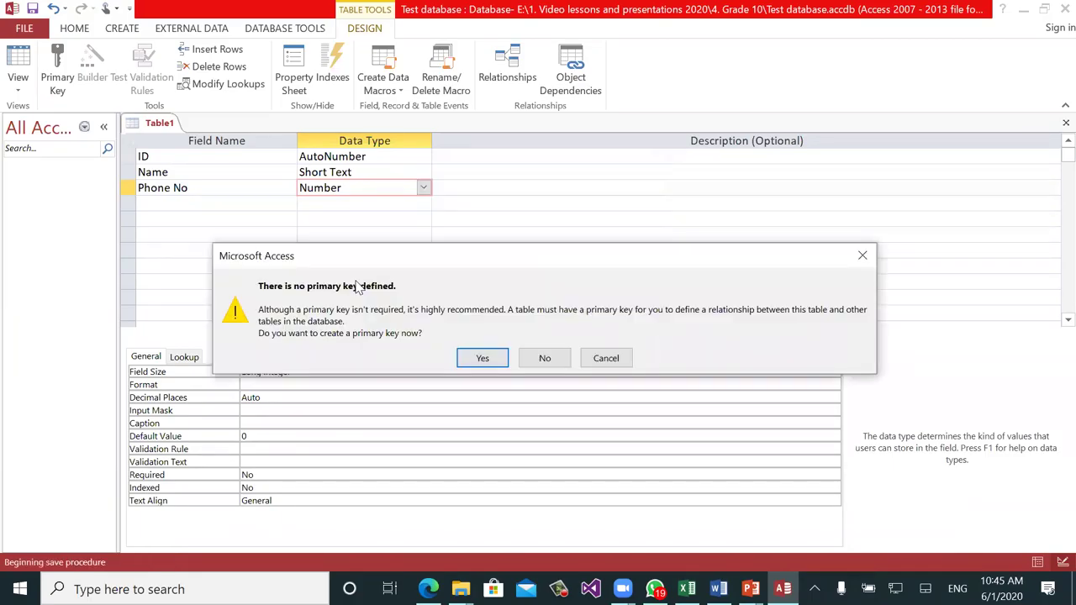
left_click(542, 359)
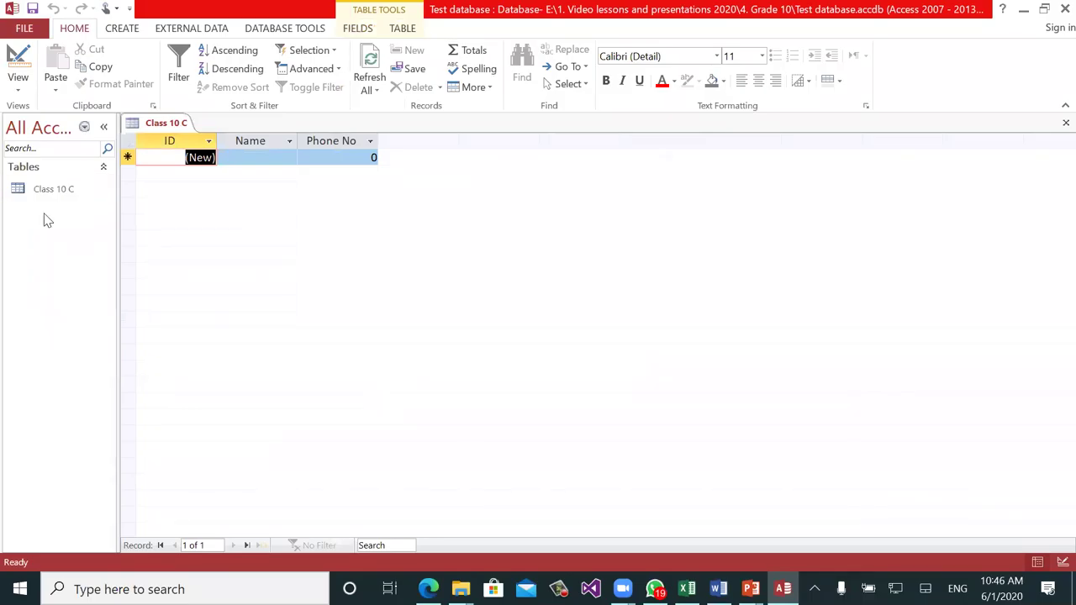
Step: Enter the student's name and phone number in the first record of the Class 10 C table
left_click(329, 158)
left_click(257, 157)
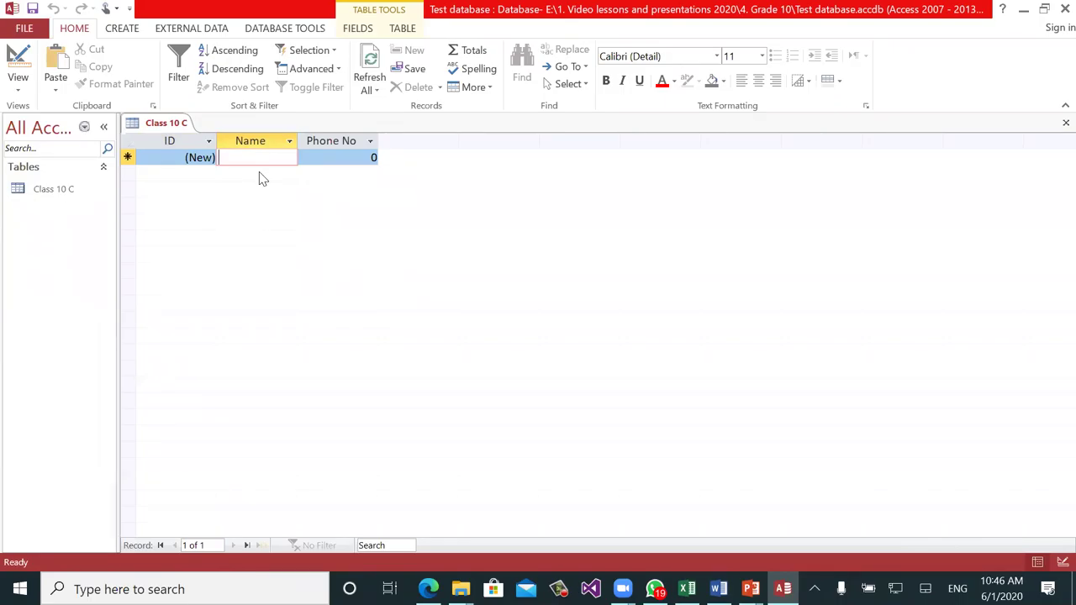
type("Firzo")
key("BackSpace")
key("BackSpace")
type("oz")
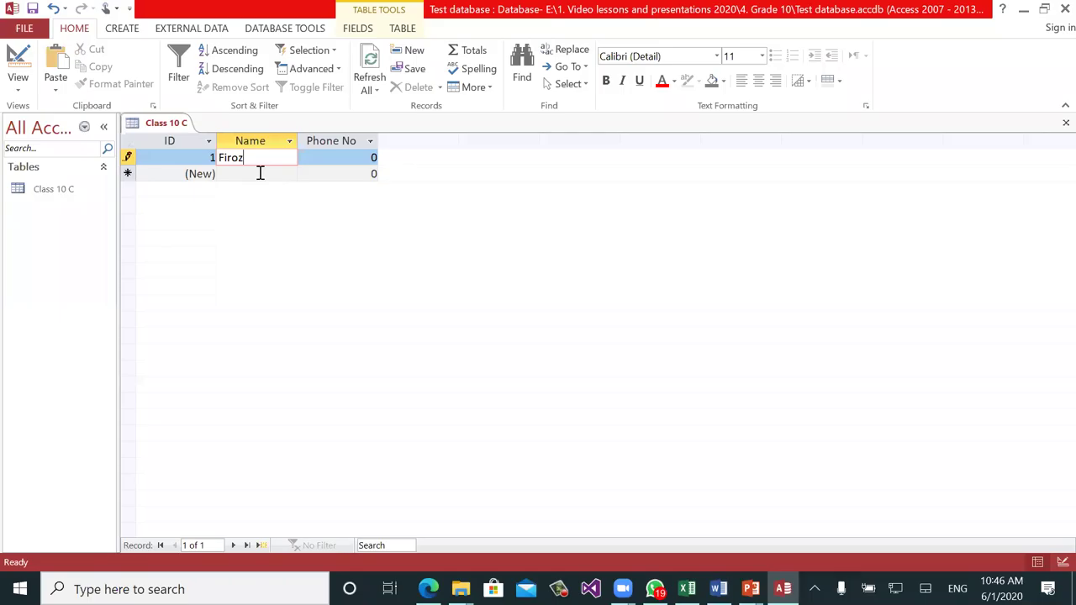
key("Tab")
type("847673")
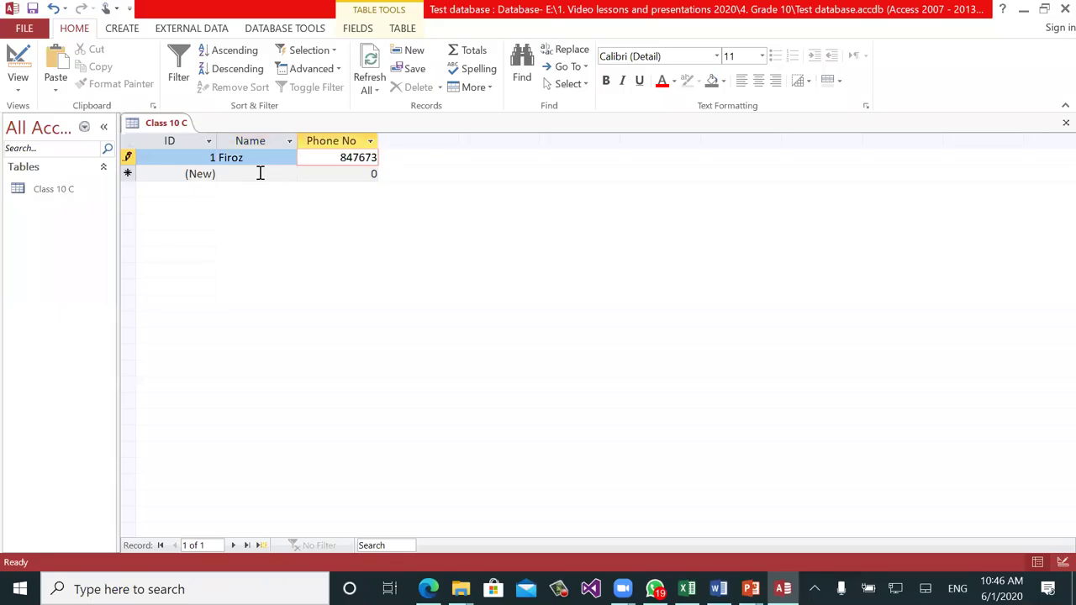
Step: Enter the second student's name in the Name field of a new record, leaving the phone number at its default
left_click(260, 173)
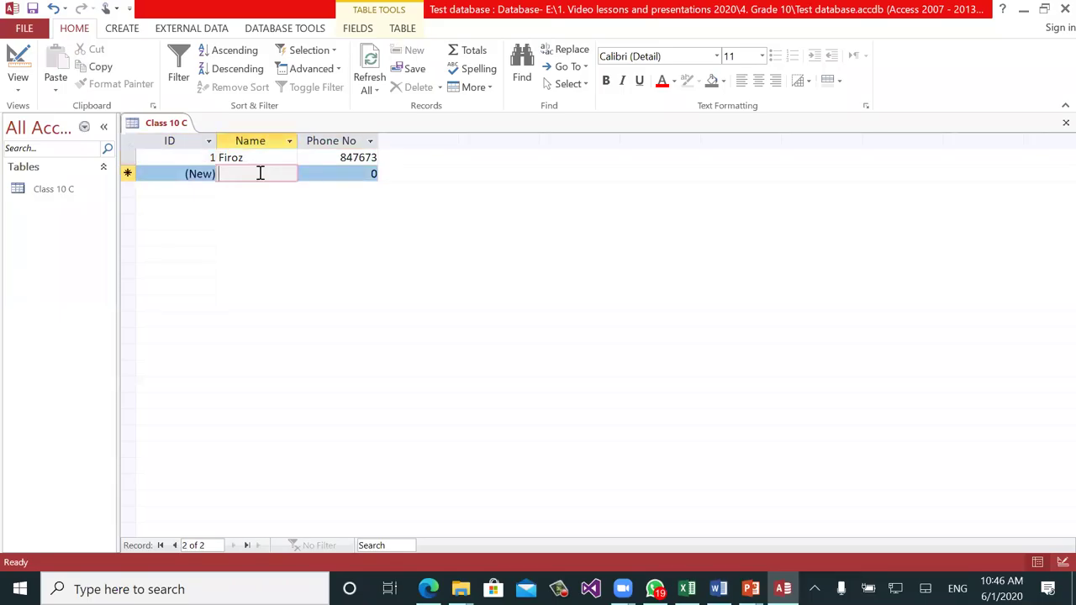
type("a")
key("BackSpace")
type("Rusta")
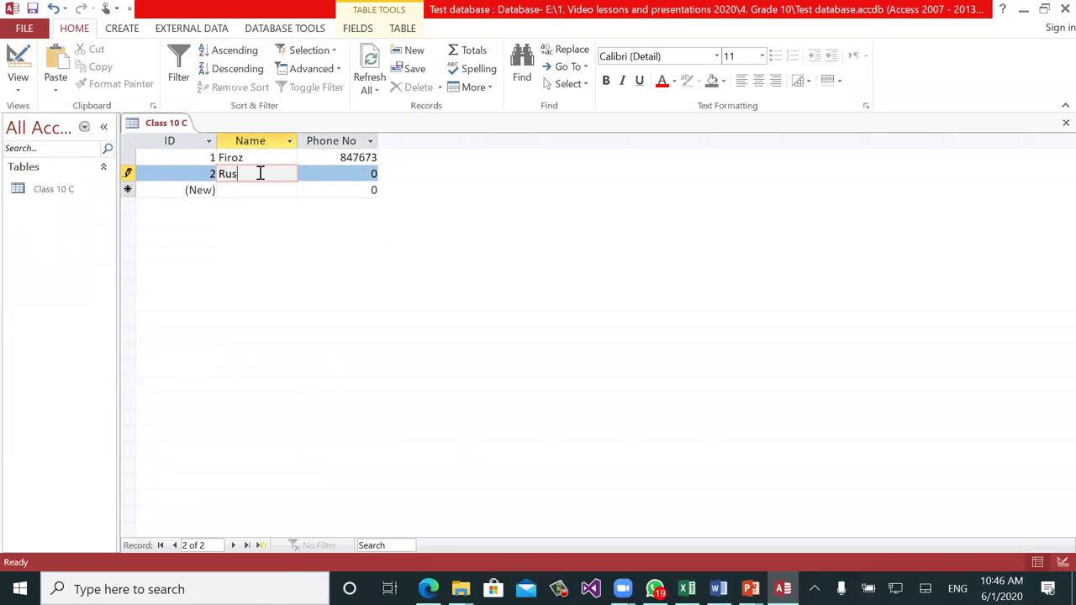
type("m")
Step: Add a third record to the Class 10 C table and enter that student's name in the Name field
left_click(246, 193)
type("S")
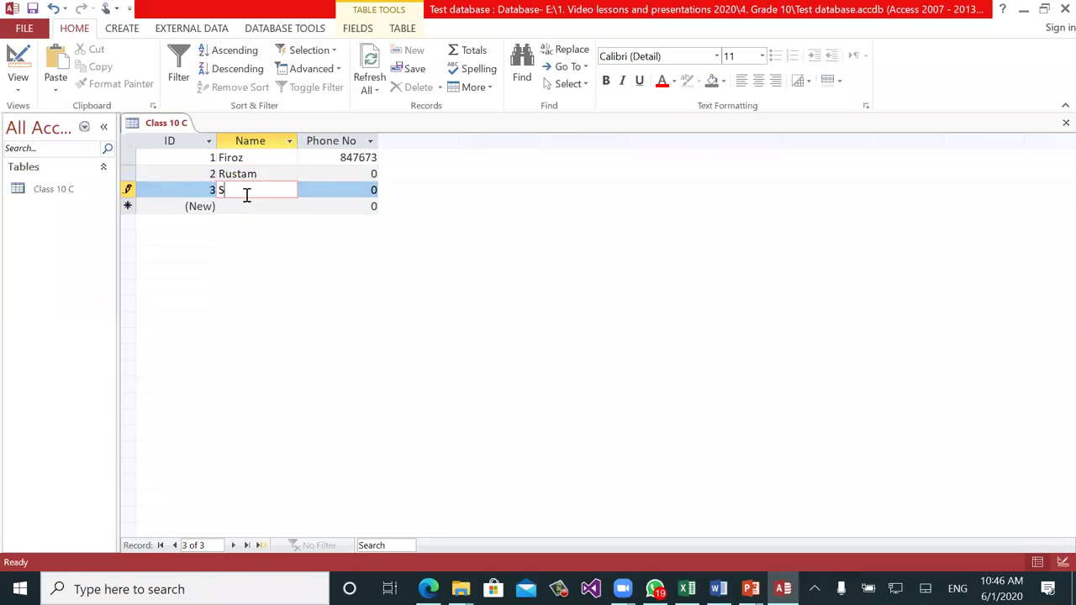
type("haram")
key("Tab")
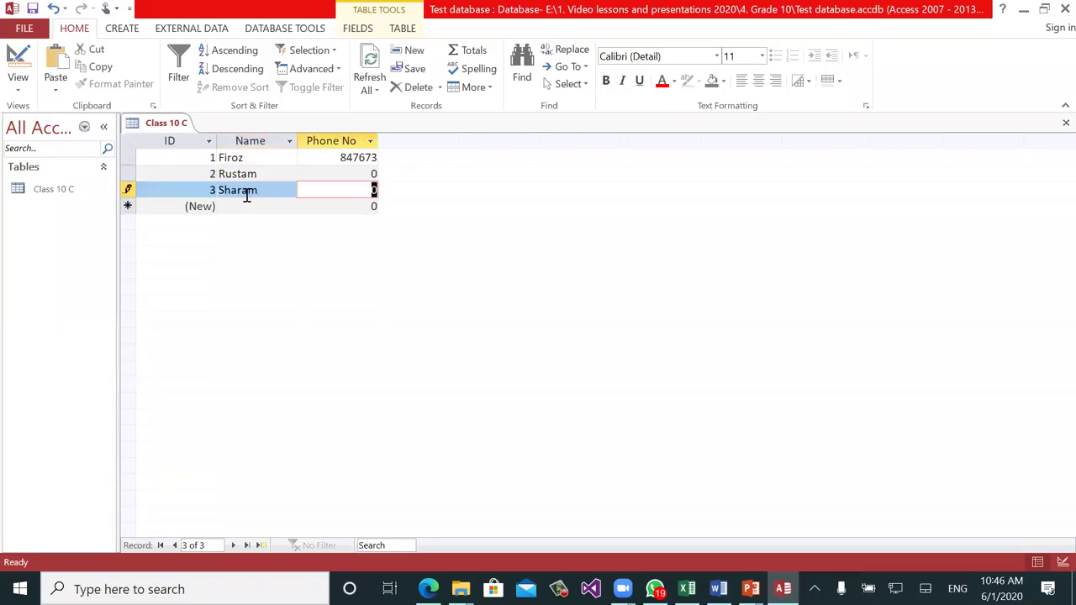
Step: Try to enter the text sfsff in the Phone No field of the second record
left_click(328, 172)
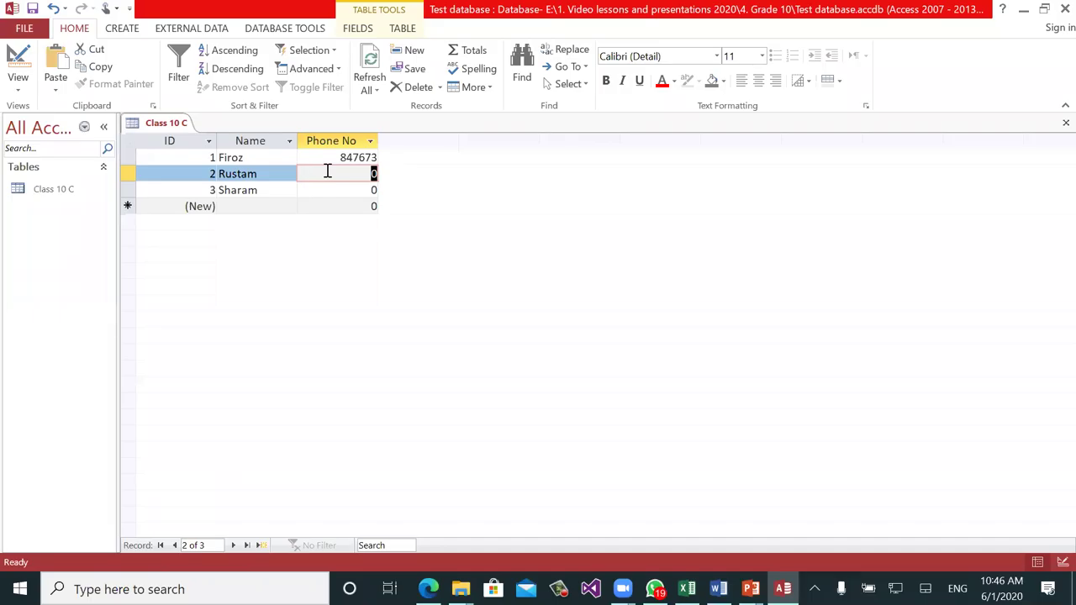
type("sfsff")
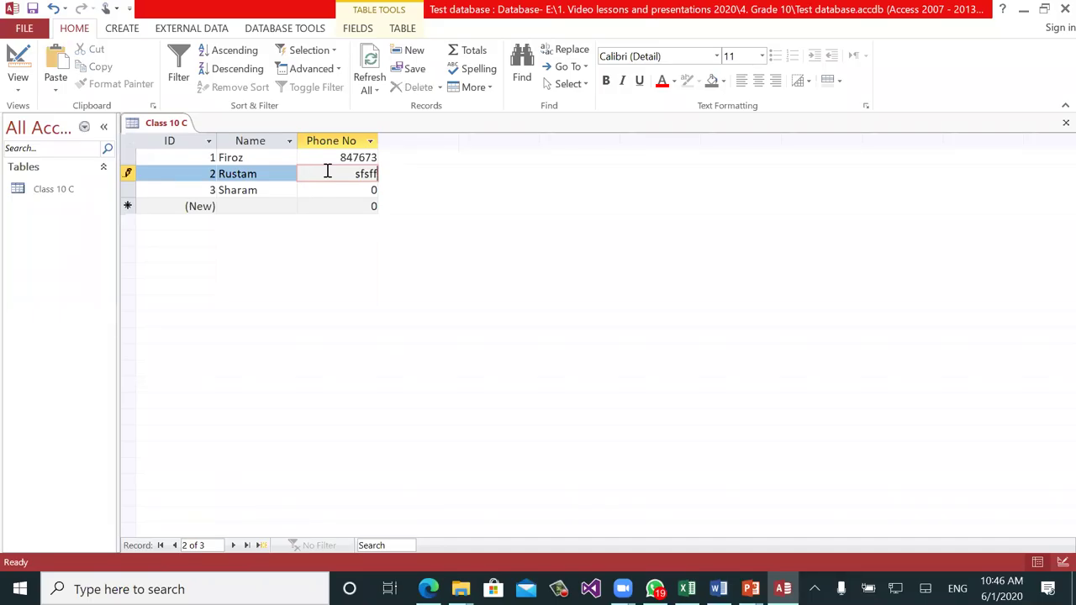
key("Tab")
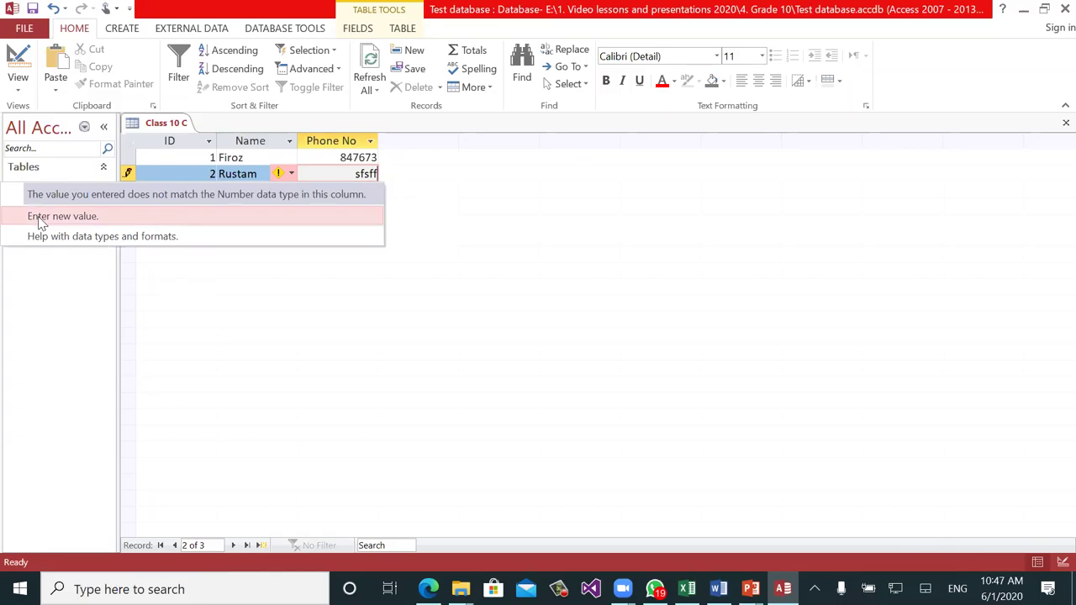
Step: Choose to enter a new value and fill in the student's numeric phone number in the second record
left_click(98, 216)
type("485636")
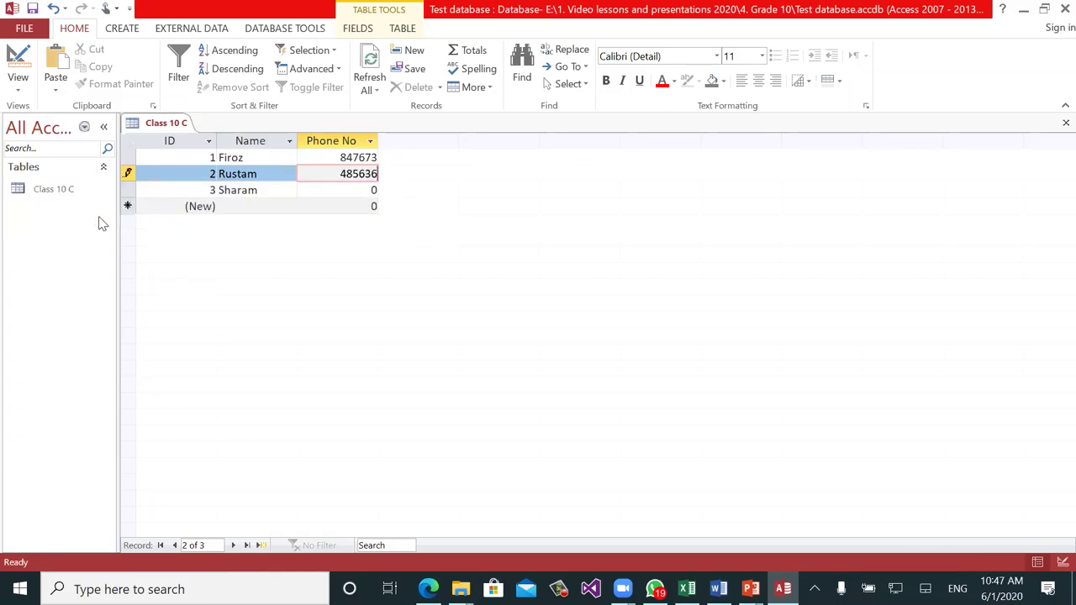
key("Tab")
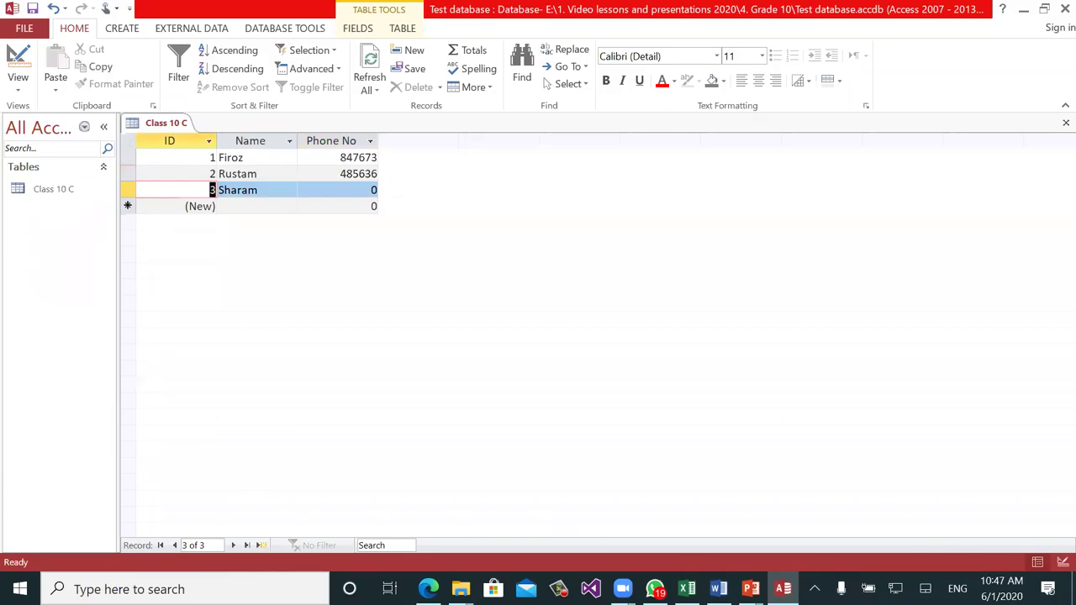
Step: Switch to the PowerPoint presentation 2._Presentation_No_2_Access_Database_Grade_10th[1] and put the cursor in the Table definition text on slide 3
mouse_move(761, 568)
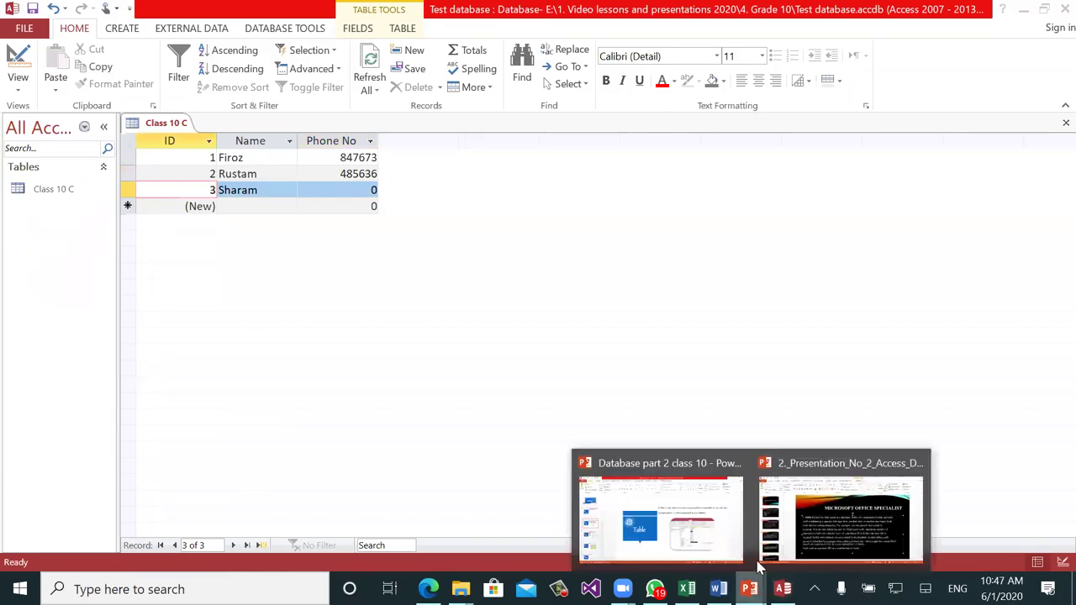
left_click(829, 538)
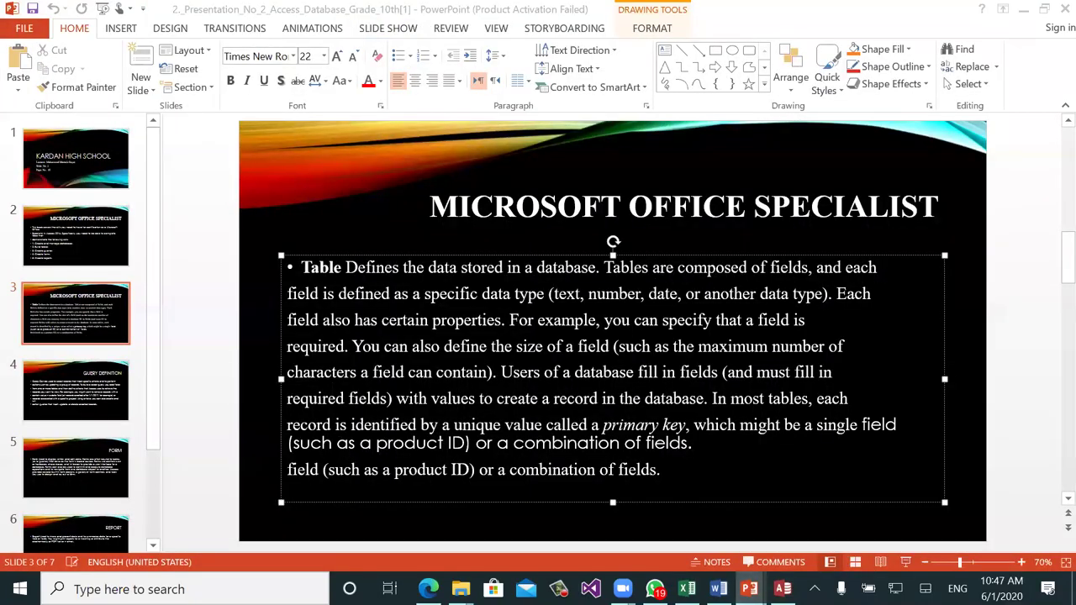
left_click(514, 346)
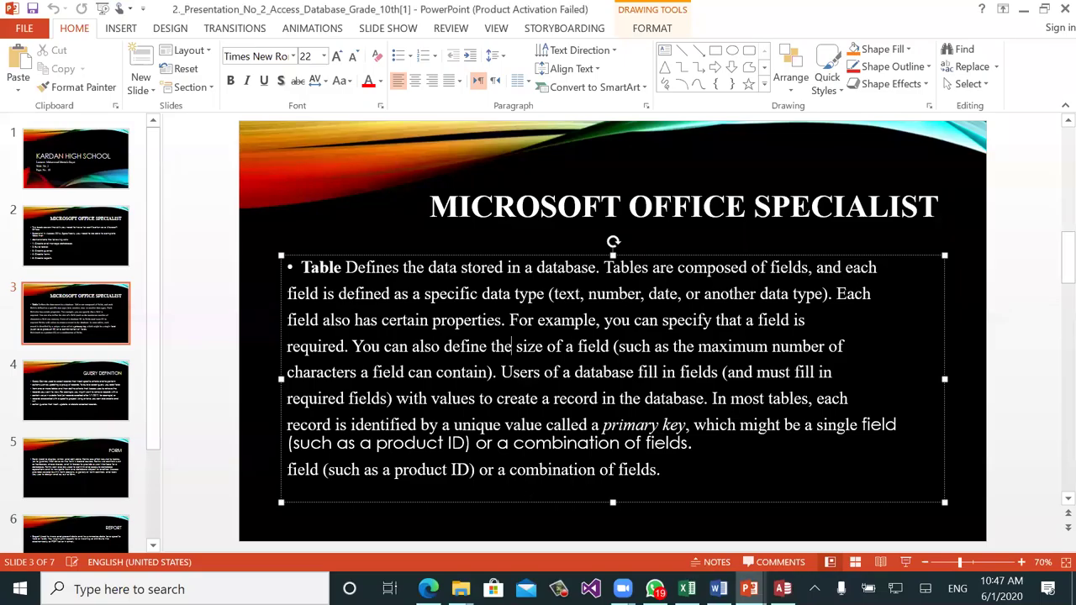